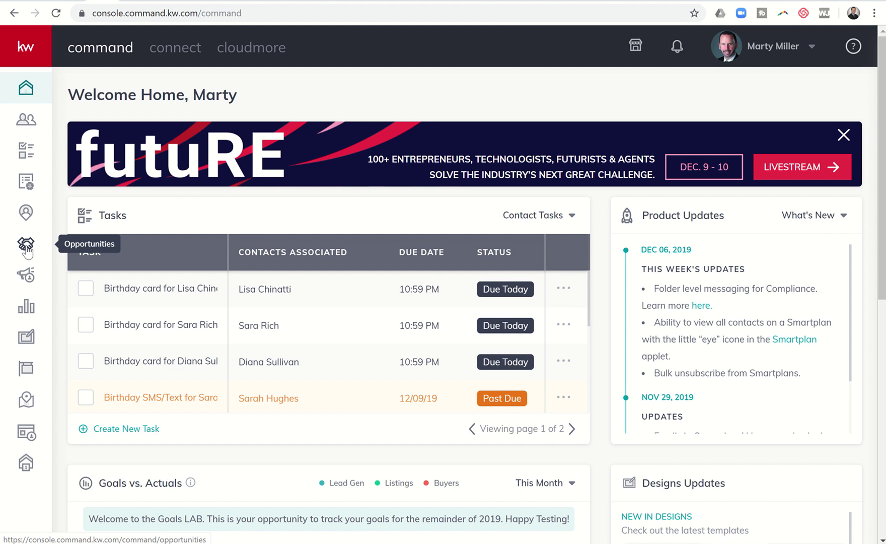
Open the Opportunities overview with the team's Listings and Buyers pipelines
{"action": "left_click", "coordinate": [27, 251]}
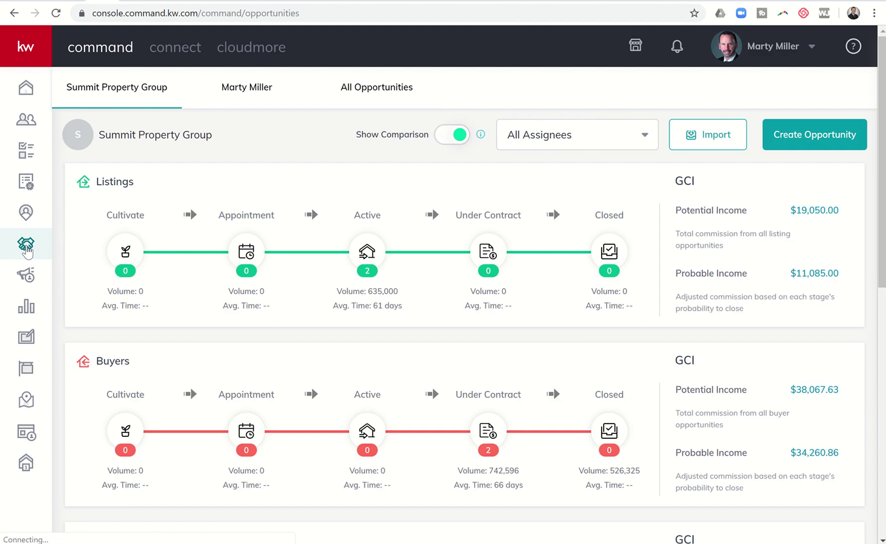
Move the 123 Main Street listing from Active Listings into the Appointment phase
{"action": "left_click", "coordinate": [372, 223]}
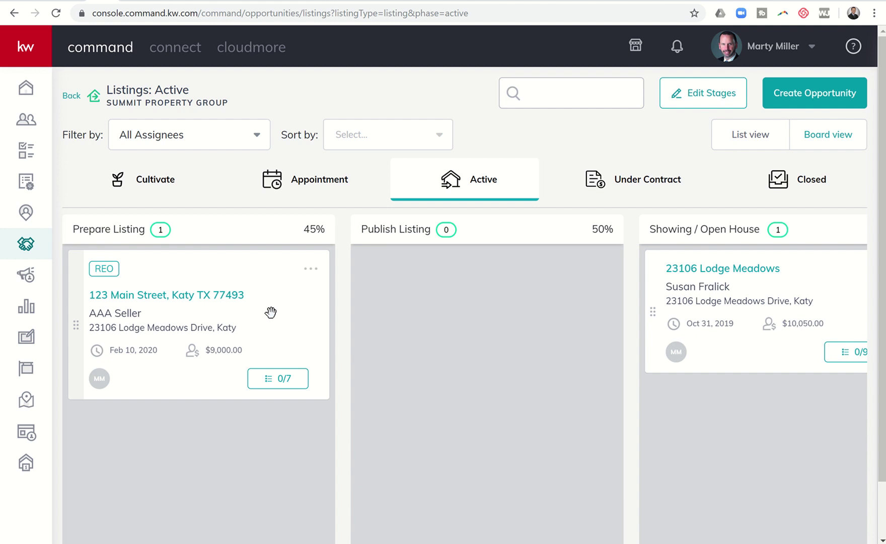
{"action": "left_click_drag", "start_coordinate": [270, 312], "coordinate": [324, 162]}
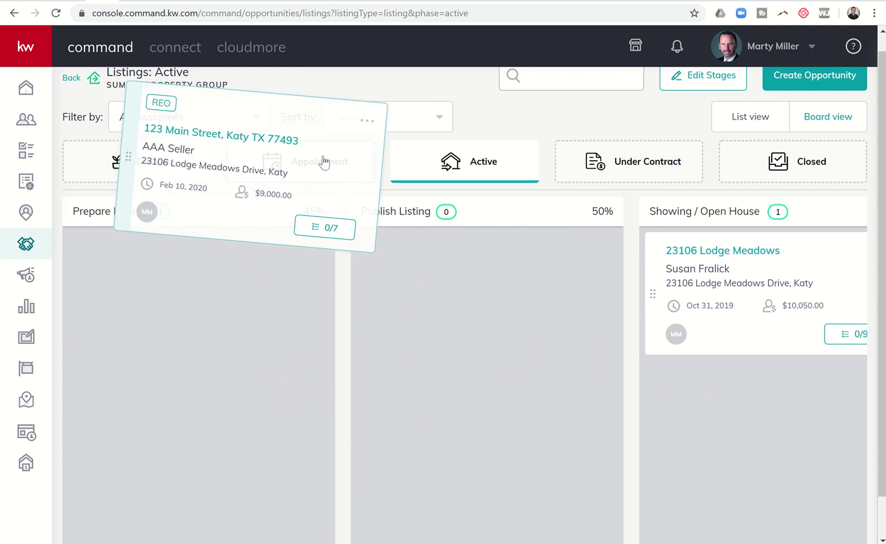
{"action": "left_click_drag", "start_coordinate": [324, 162], "coordinate": [325, 163]}
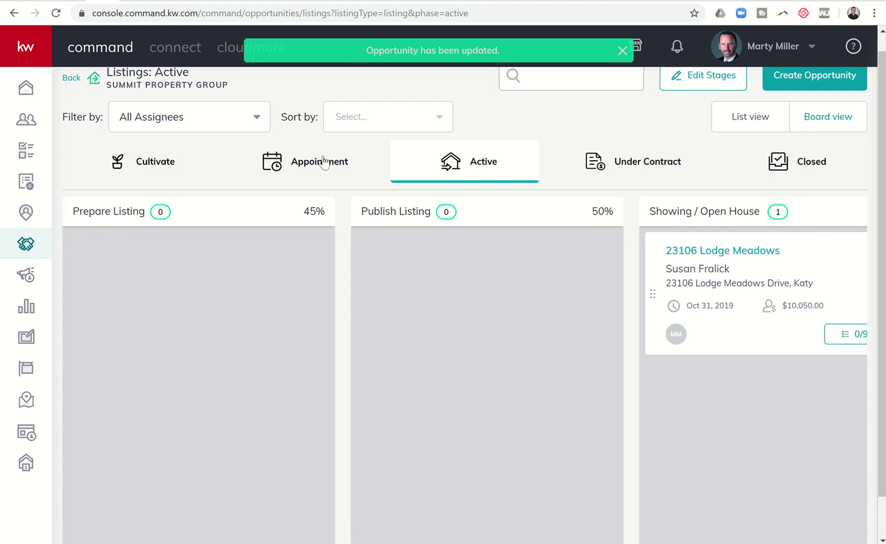
Place the 123 Main Street card in Initial App and bring up the Appointment stage settings
{"action": "left_click", "coordinate": [318, 169]}
{"action": "scroll", "coordinate": [519, 390], "scroll_direction": "right", "scroll_amount": 5}
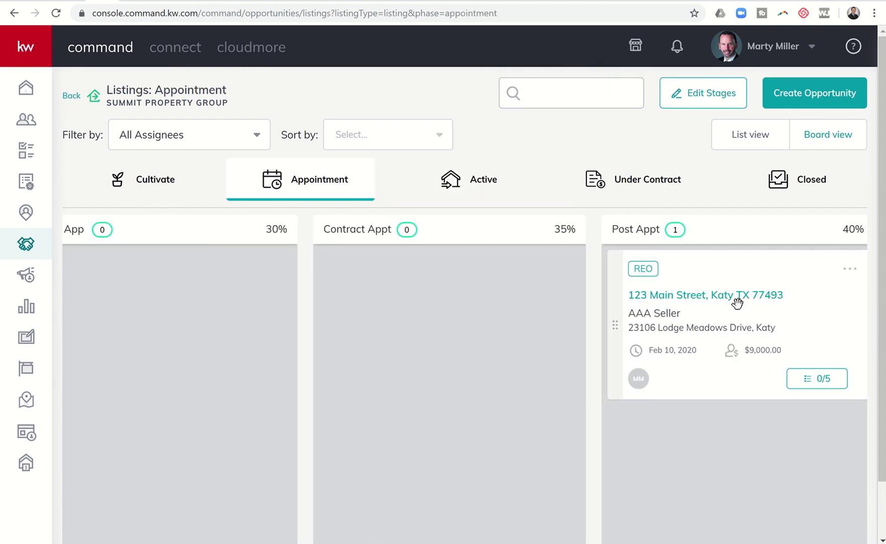
{"action": "left_click_drag", "start_coordinate": [744, 302], "coordinate": [230, 352]}
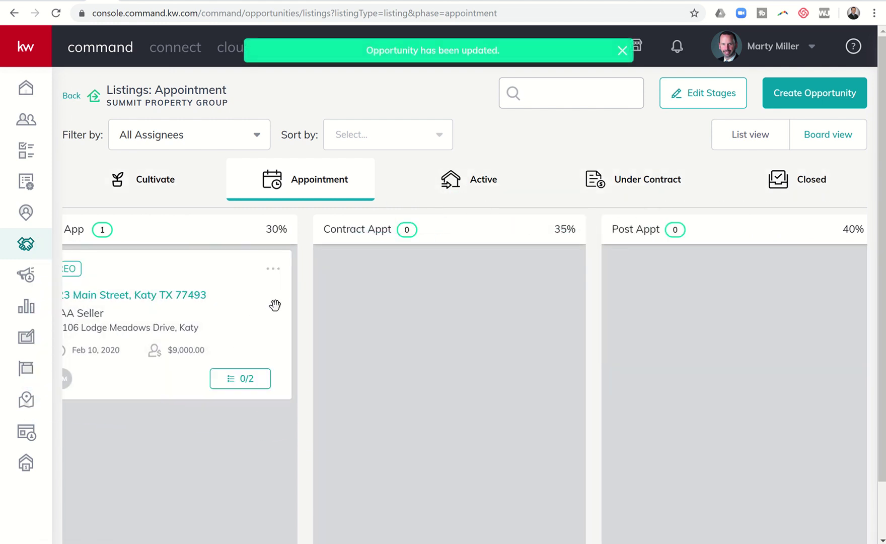
{"action": "scroll", "coordinate": [275, 306], "scroll_direction": "left", "scroll_amount": 5}
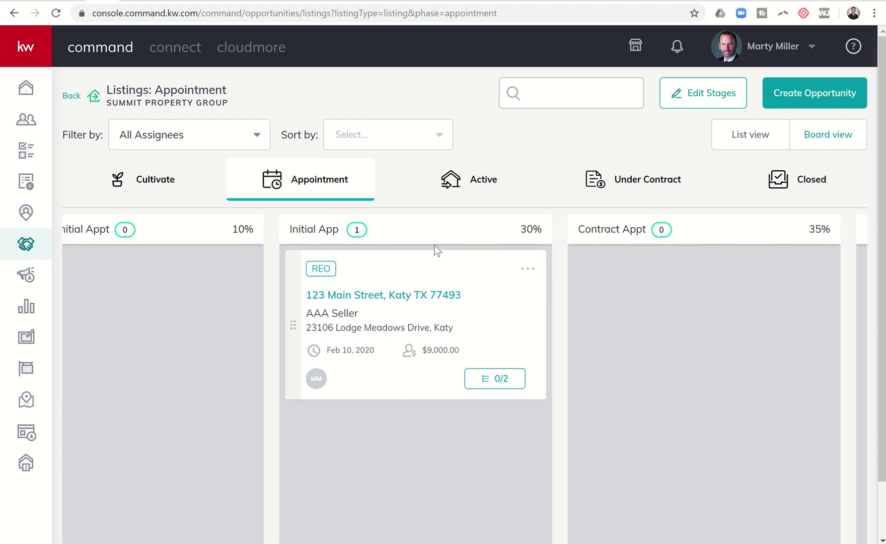
{"action": "left_click", "coordinate": [695, 99]}
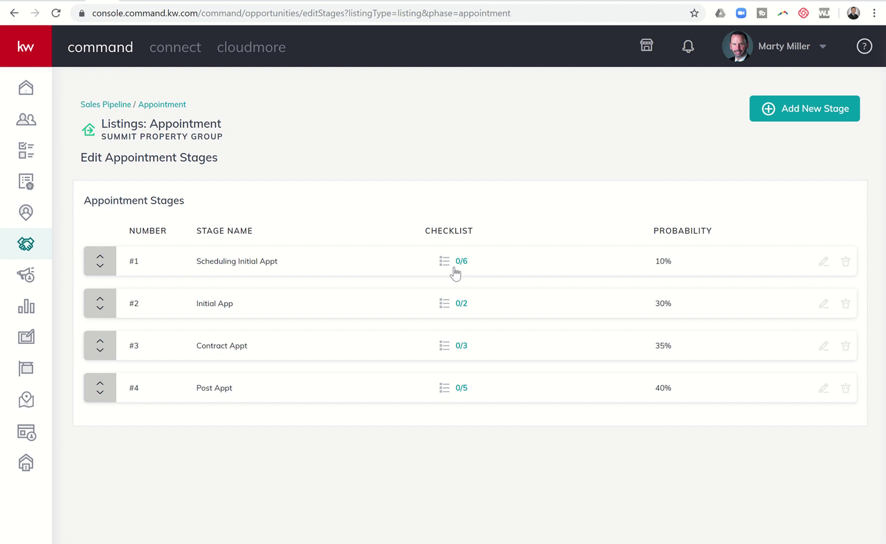
Review the six-item Scheduling Initial Appt checklist from the Edit Appointment Stages table
{"action": "left_click", "coordinate": [448, 262]}
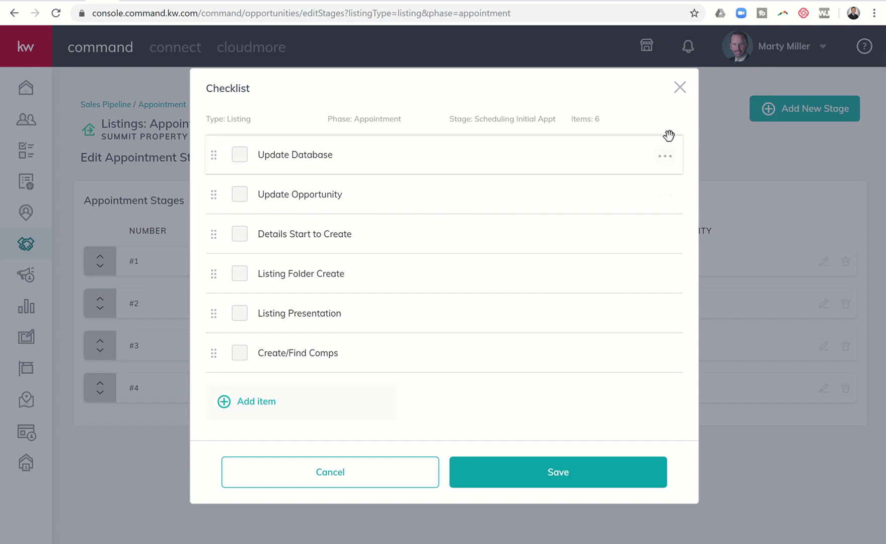
Return to the Appointment board and review the 123 Main Street card's 0/2 checklist without changes
{"action": "left_click", "coordinate": [679, 88]}
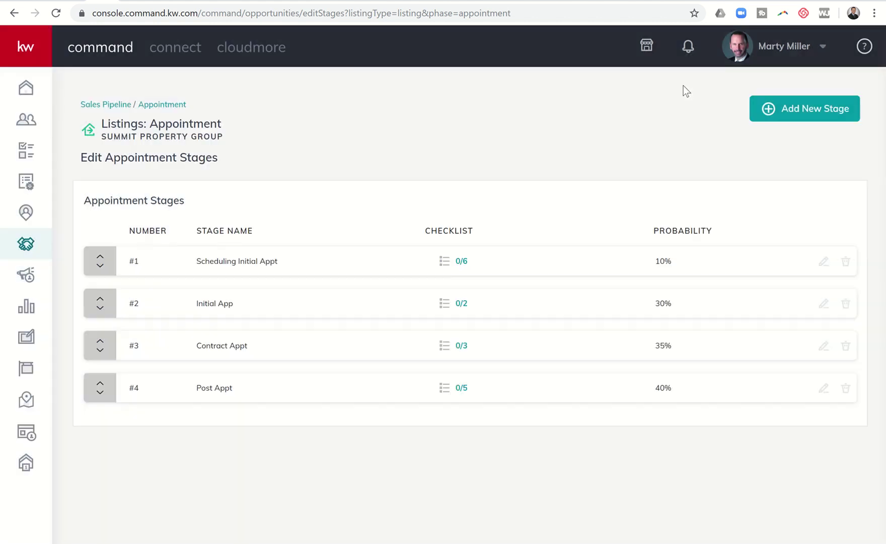
{"action": "left_click", "coordinate": [169, 107]}
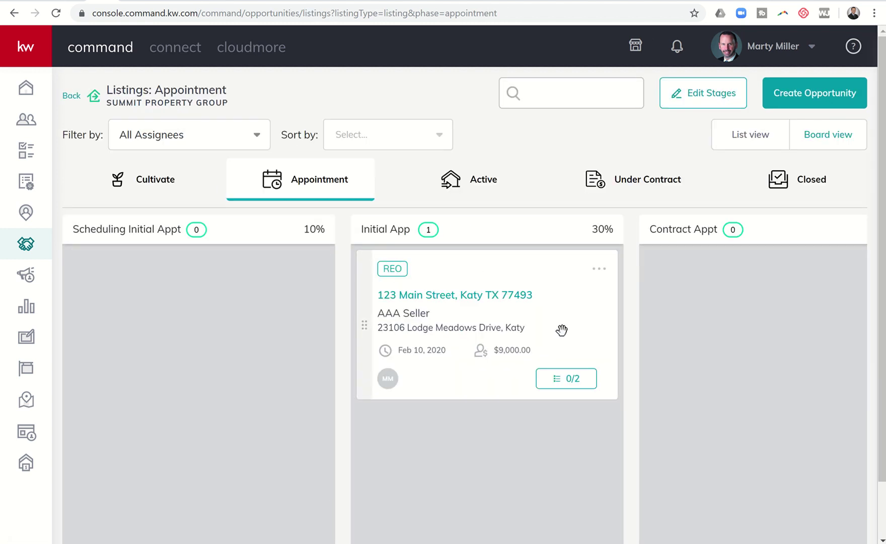
{"action": "left_click", "coordinate": [574, 382]}
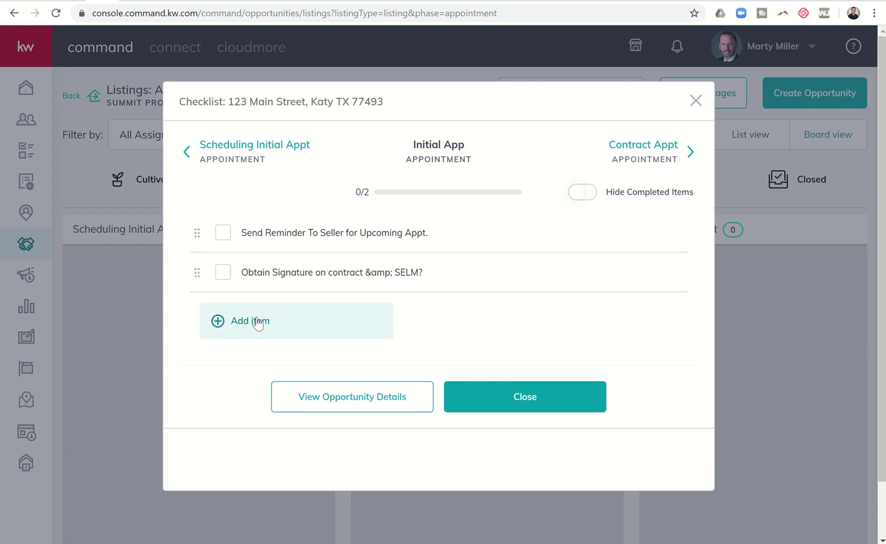
{"action": "left_click", "coordinate": [254, 327]}
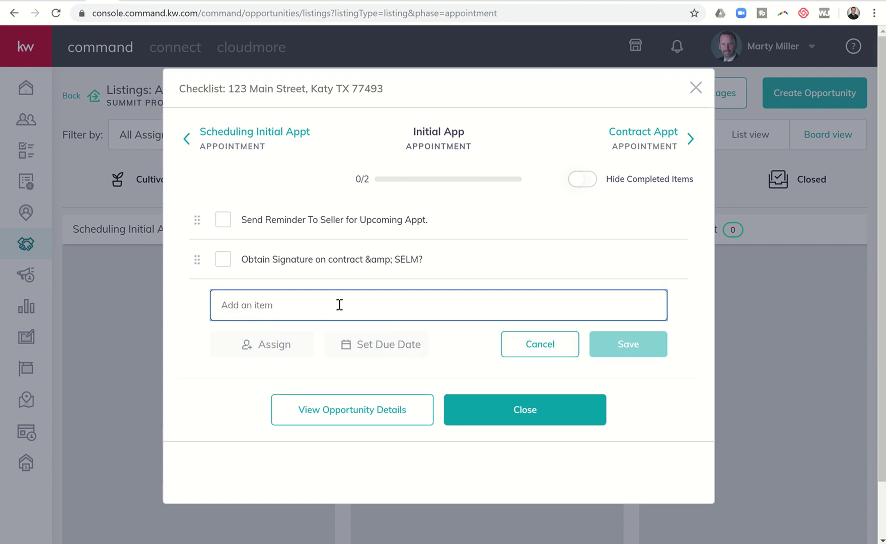
{"action": "left_click", "coordinate": [495, 410]}
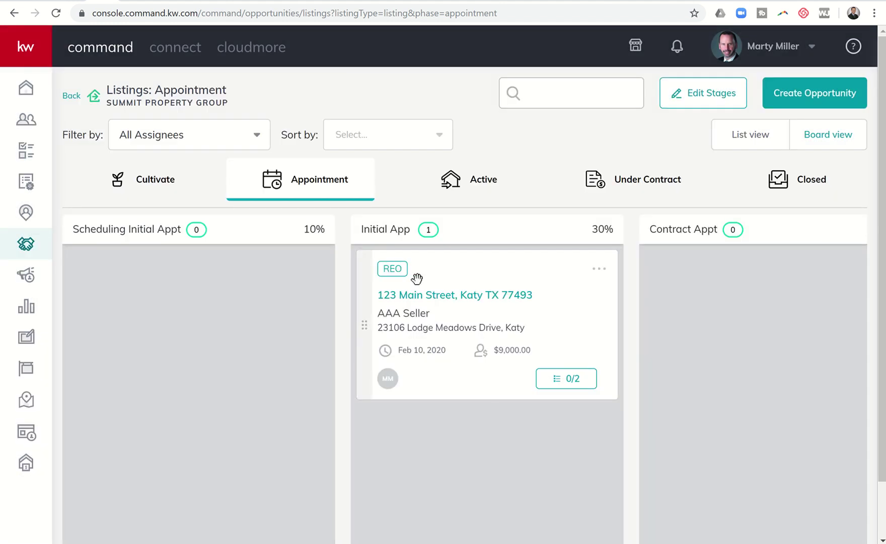
Open the 123 Main Street opportunity details, reload, and view its Documents section
{"action": "left_click", "coordinate": [521, 301]}
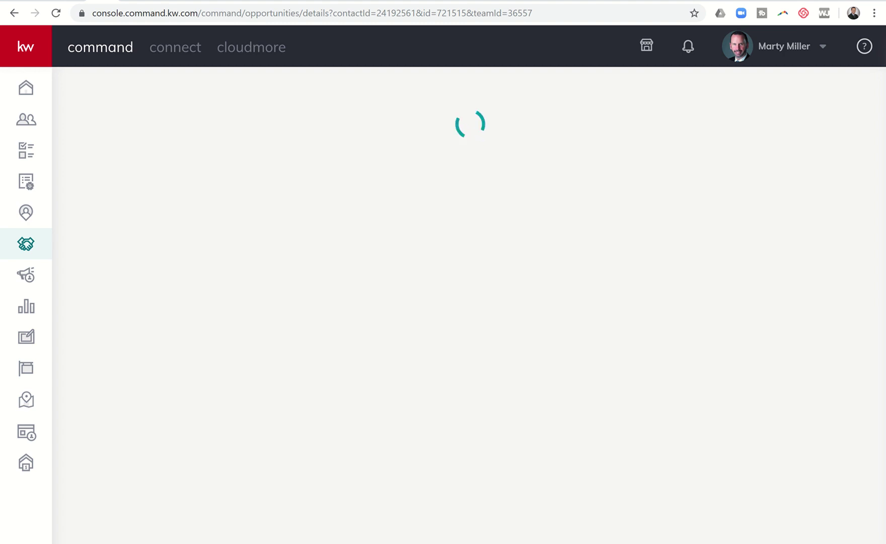
{"action": "left_click", "coordinate": [64, 12]}
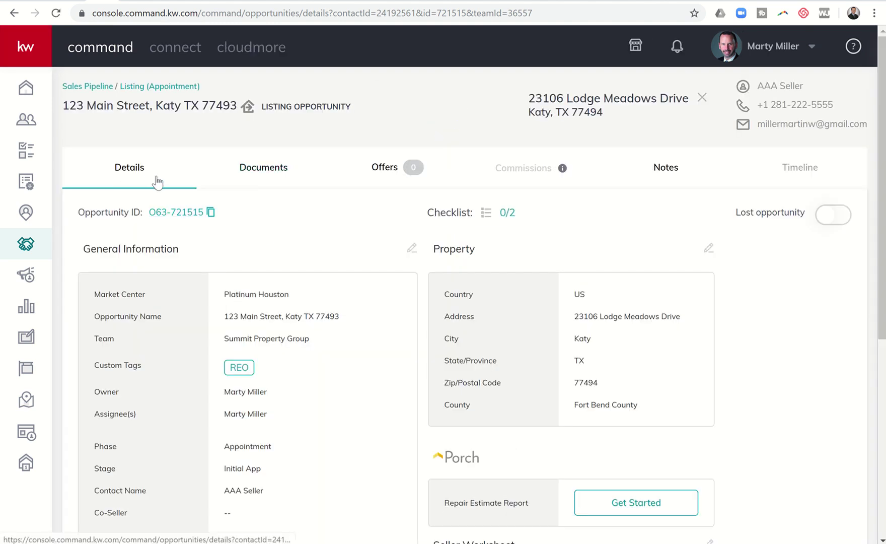
{"action": "left_click", "coordinate": [266, 172]}
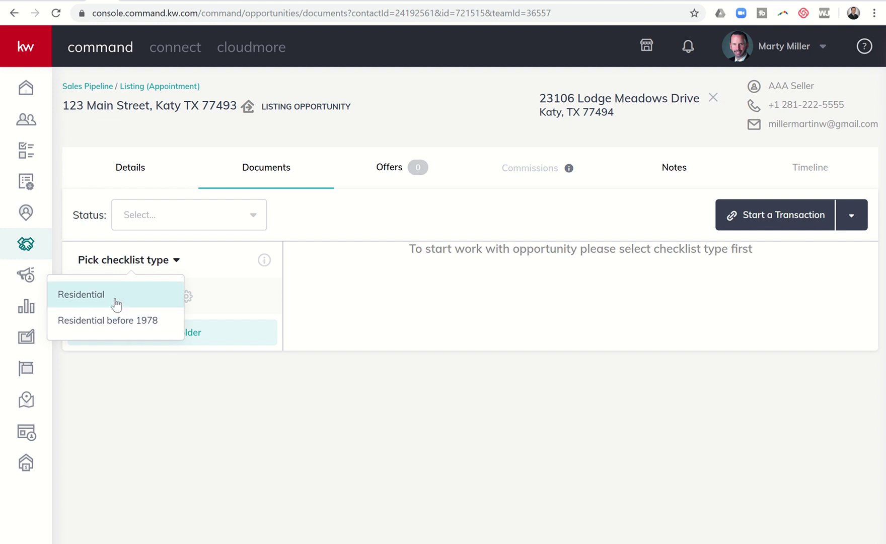
Apply the Residential checklist type to the 123 Main Street listing
{"action": "left_click", "coordinate": [82, 297]}
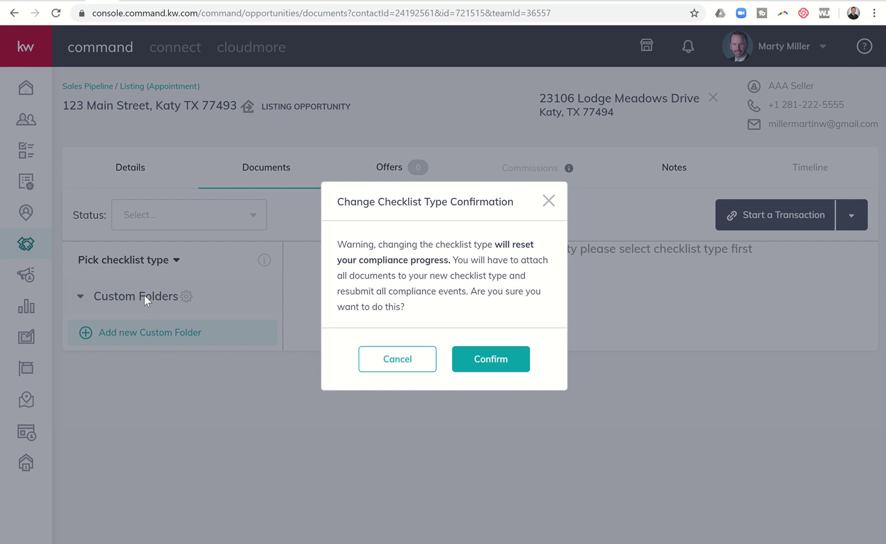
{"action": "left_click", "coordinate": [482, 359]}
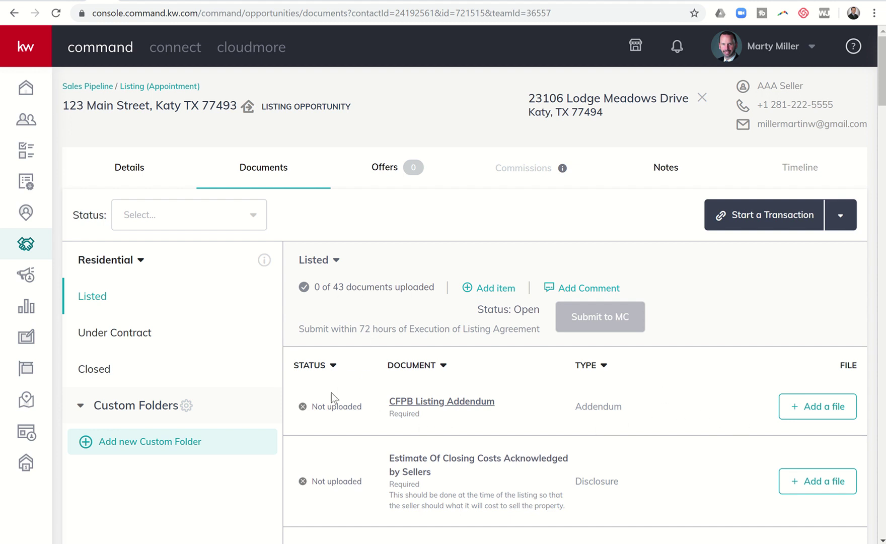
{"action": "scroll", "coordinate": [327, 423], "scroll_direction": "down", "scroll_amount": 3}
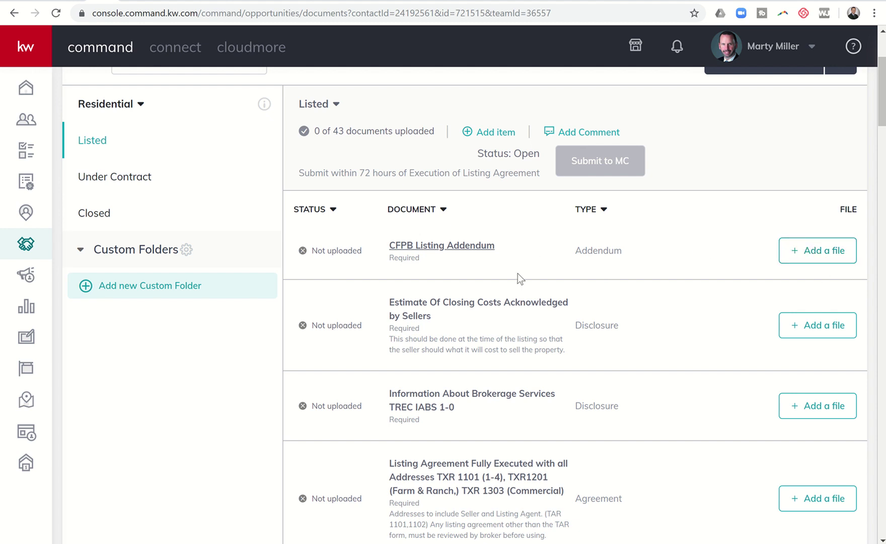
{"action": "scroll", "coordinate": [462, 353], "scroll_direction": "down", "scroll_amount": 2}
{"action": "scroll", "coordinate": [462, 353], "scroll_direction": "down", "scroll_amount": 3}
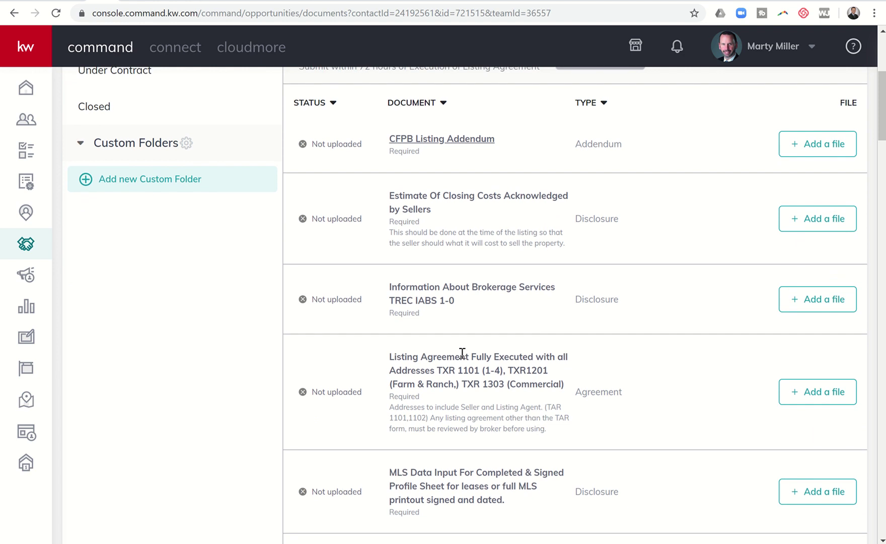
{"action": "scroll", "coordinate": [461, 353], "scroll_direction": "down", "scroll_amount": 4}
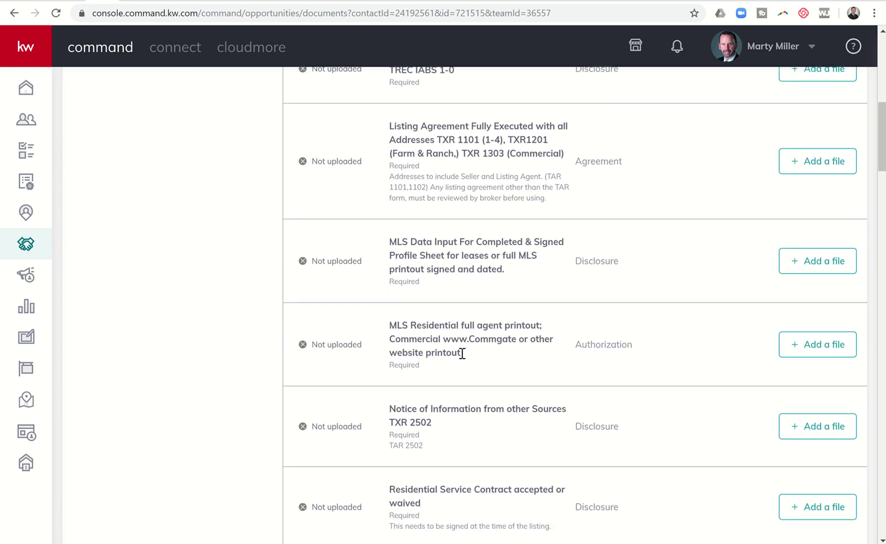
{"action": "scroll", "coordinate": [461, 353], "scroll_direction": "down", "scroll_amount": 7}
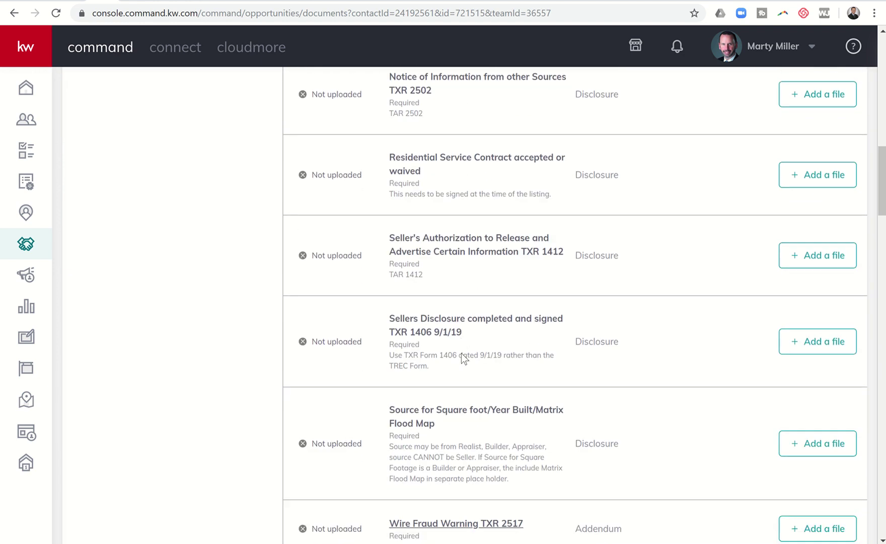
{"action": "scroll", "coordinate": [461, 353], "scroll_direction": "down", "scroll_amount": 2}
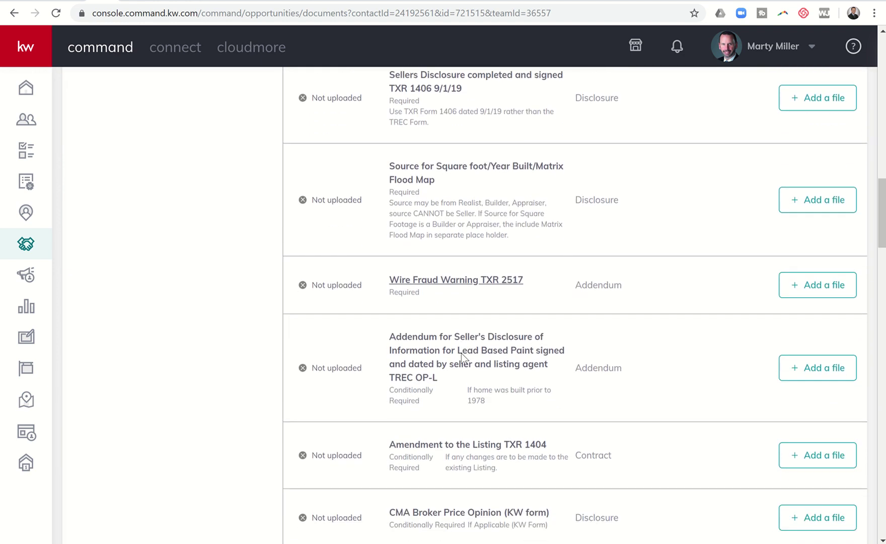
{"action": "scroll", "coordinate": [461, 353], "scroll_direction": "down", "scroll_amount": 2}
{"action": "scroll", "coordinate": [461, 353], "scroll_direction": "down", "scroll_amount": 4}
{"action": "scroll", "coordinate": [462, 352], "scroll_direction": "down", "scroll_amount": 2}
{"action": "scroll", "coordinate": [461, 353], "scroll_direction": "up", "scroll_amount": 6}
{"action": "scroll", "coordinate": [461, 353], "scroll_direction": "up", "scroll_amount": 1}
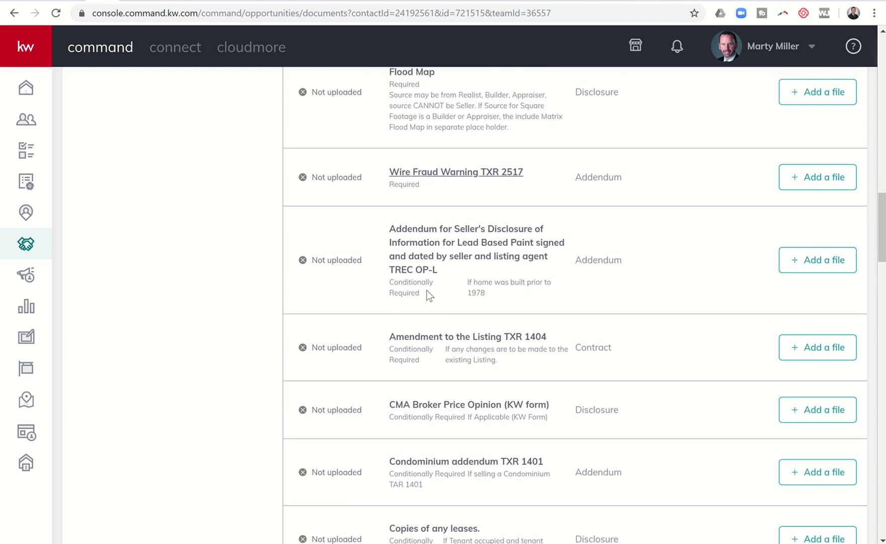
{"action": "scroll", "coordinate": [426, 291], "scroll_direction": "down", "scroll_amount": 1}
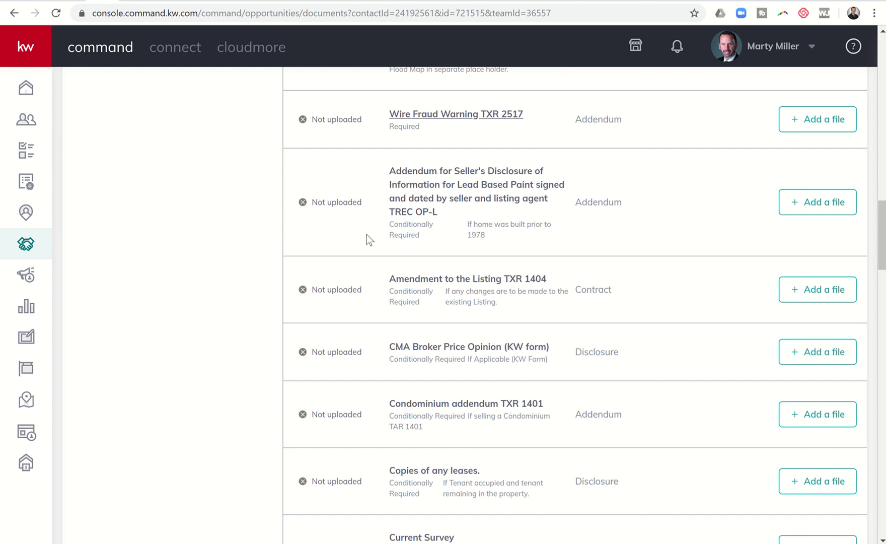
{"action": "scroll", "coordinate": [366, 235], "scroll_direction": "up", "scroll_amount": 1}
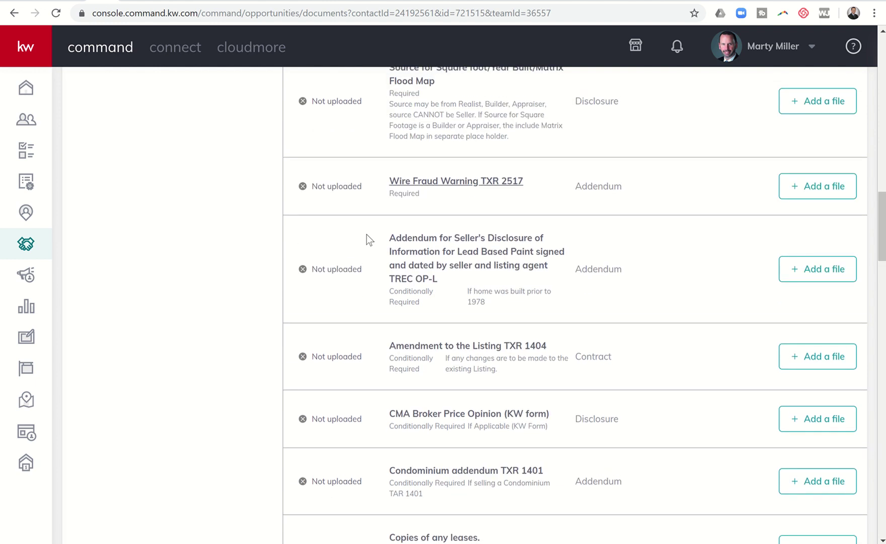
{"action": "scroll", "coordinate": [367, 235], "scroll_direction": "down", "scroll_amount": 1}
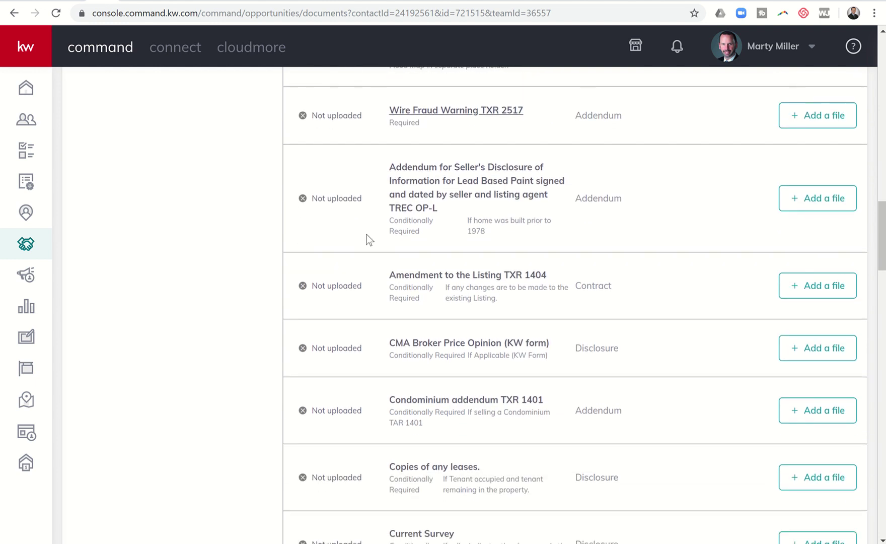
{"action": "scroll", "coordinate": [366, 240], "scroll_direction": "down", "scroll_amount": 1}
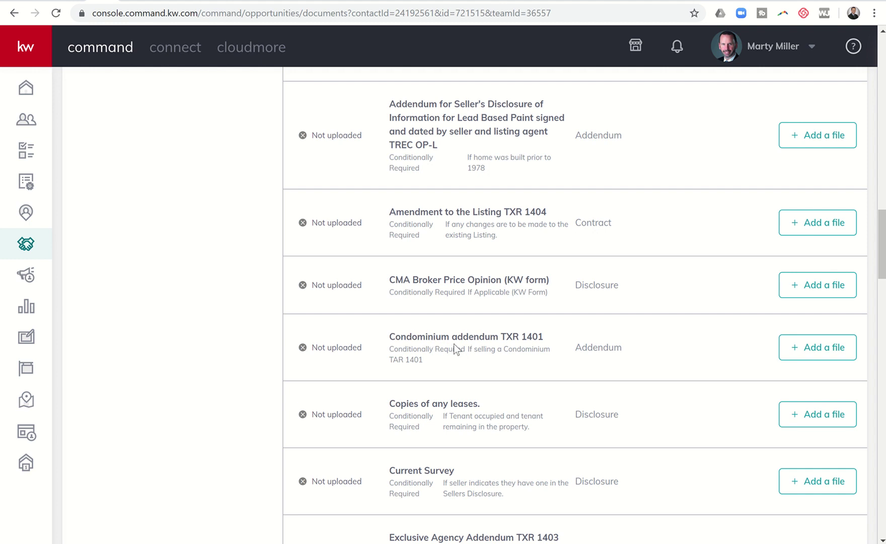
{"action": "scroll", "coordinate": [453, 343], "scroll_direction": "down", "scroll_amount": 2}
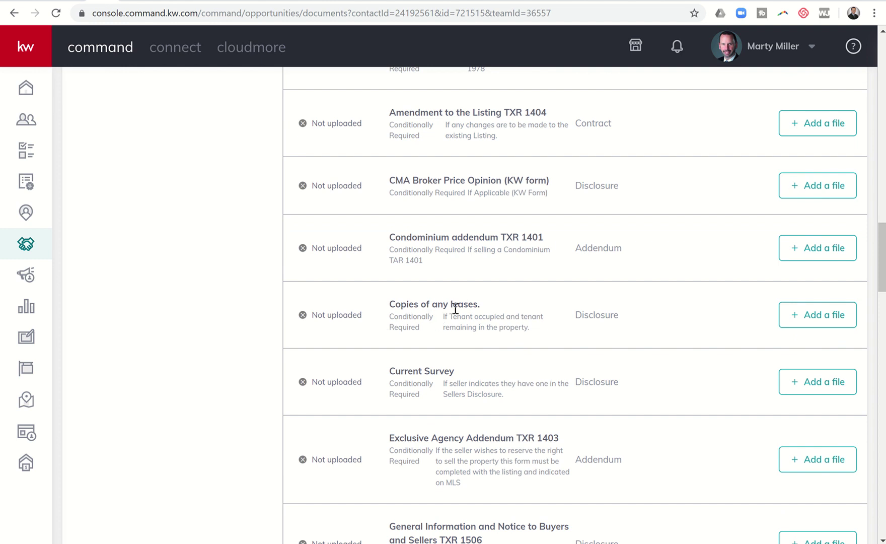
{"action": "scroll", "coordinate": [443, 308], "scroll_direction": "down", "scroll_amount": 3}
{"action": "scroll", "coordinate": [441, 306], "scroll_direction": "down", "scroll_amount": 9}
{"action": "scroll", "coordinate": [441, 305], "scroll_direction": "down", "scroll_amount": 7}
{"action": "scroll", "coordinate": [441, 305], "scroll_direction": "down", "scroll_amount": 8}
{"action": "scroll", "coordinate": [441, 305], "scroll_direction": "down", "scroll_amount": 8}
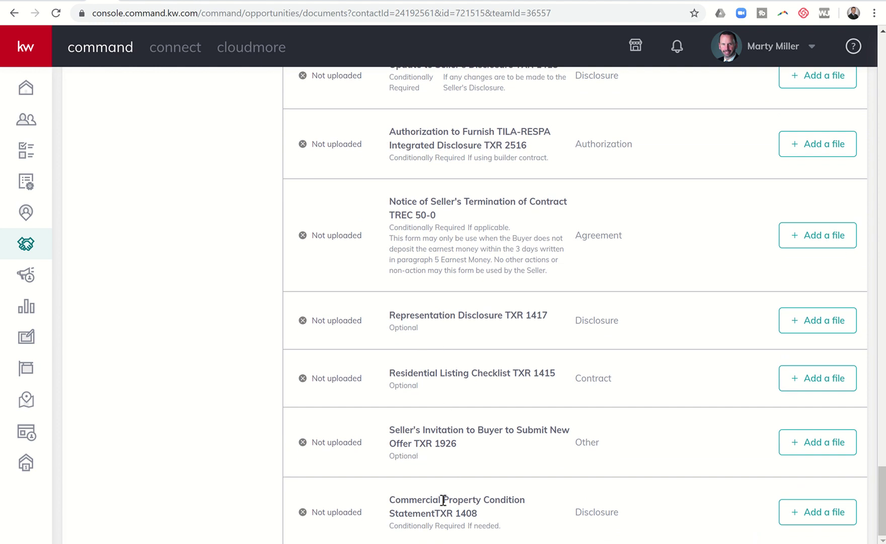
{"action": "scroll", "coordinate": [467, 352], "scroll_direction": "up", "scroll_amount": 15}
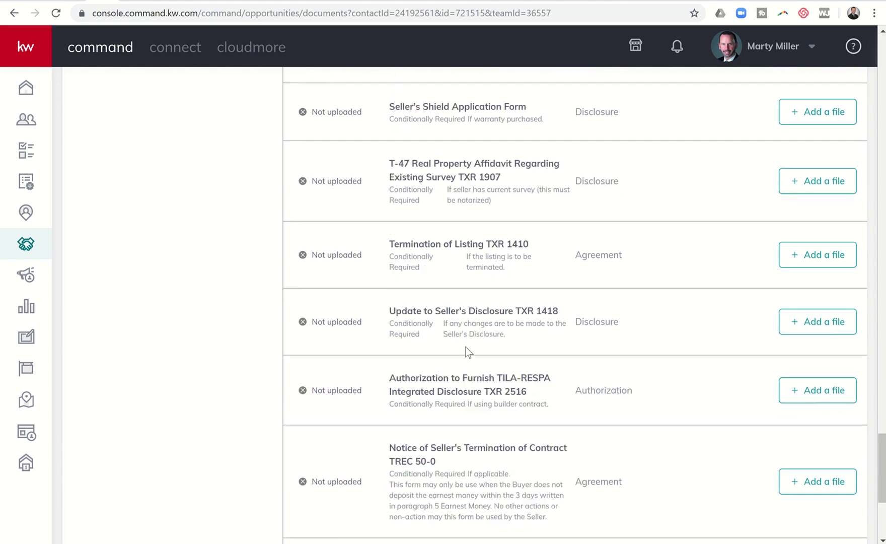
{"action": "scroll", "coordinate": [466, 352], "scroll_direction": "up", "scroll_amount": 20}
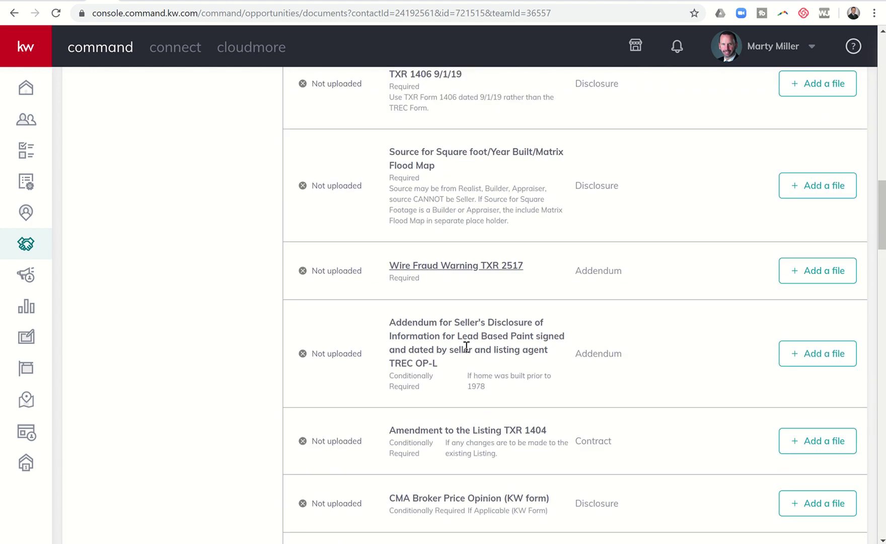
{"action": "scroll", "coordinate": [466, 351], "scroll_direction": "up", "scroll_amount": 9}
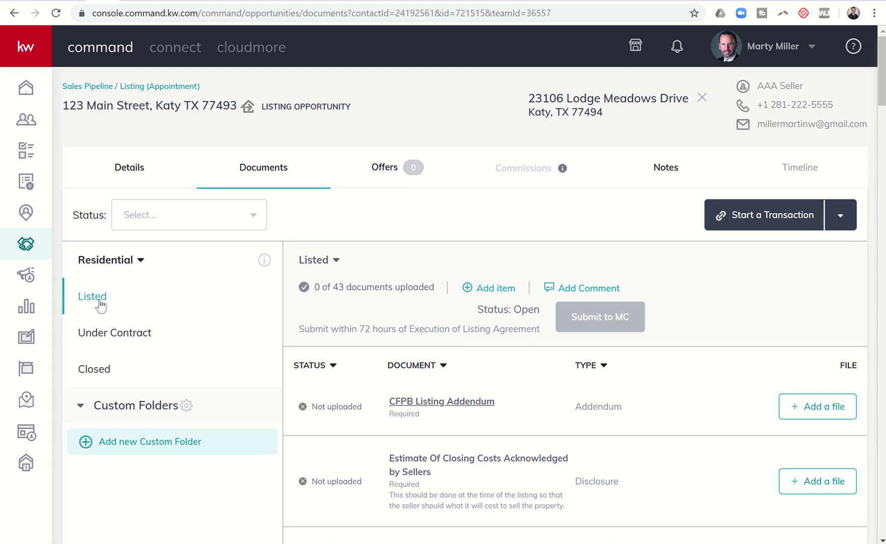
{"action": "left_click", "coordinate": [96, 338]}
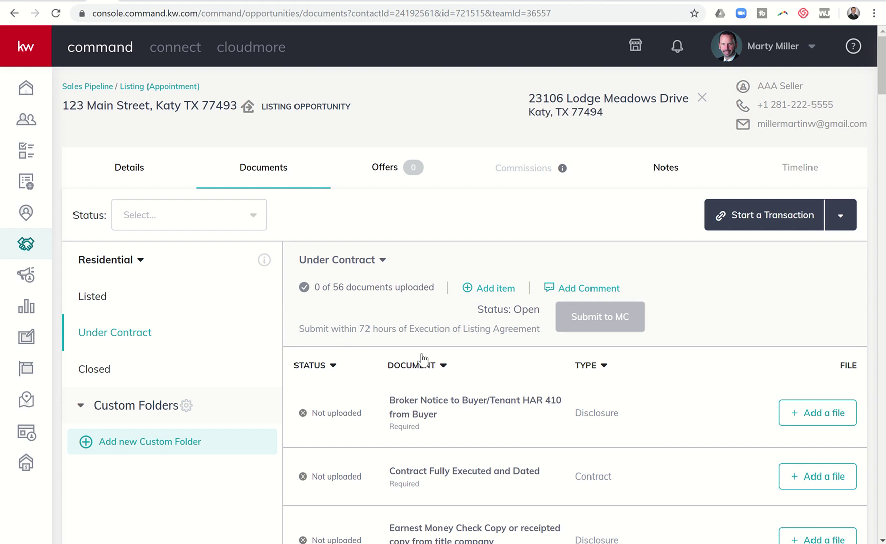
{"action": "scroll", "coordinate": [422, 364], "scroll_direction": "down", "scroll_amount": 3}
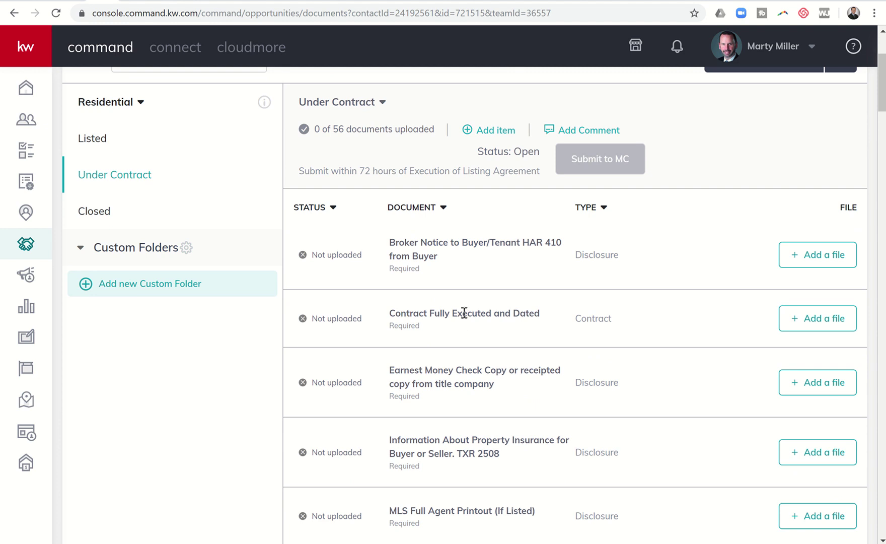
{"action": "scroll", "coordinate": [481, 268], "scroll_direction": "down", "scroll_amount": 3}
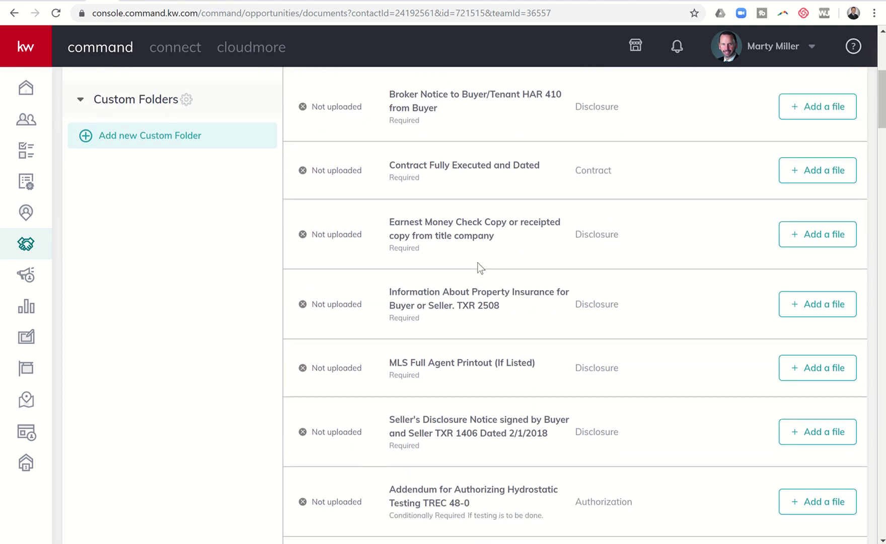
{"action": "scroll", "coordinate": [480, 266], "scroll_direction": "up", "scroll_amount": 5}
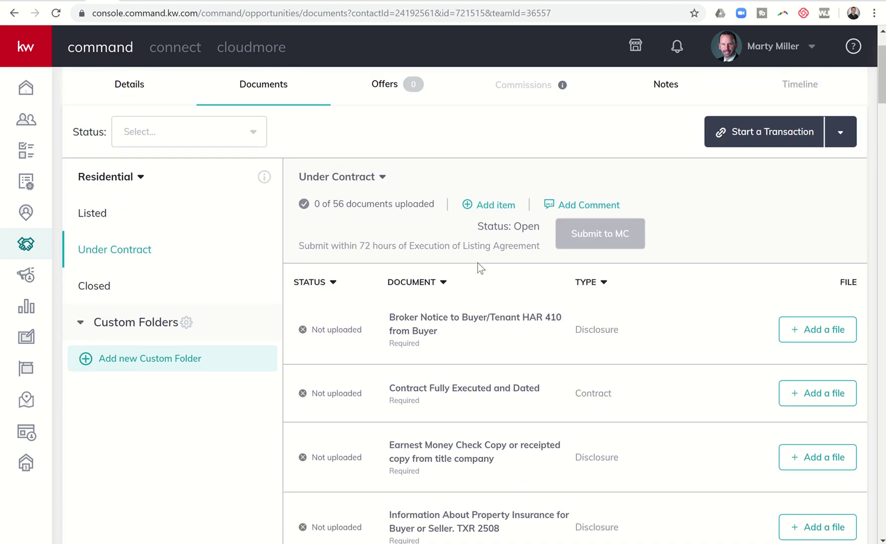
{"action": "left_click", "coordinate": [97, 288]}
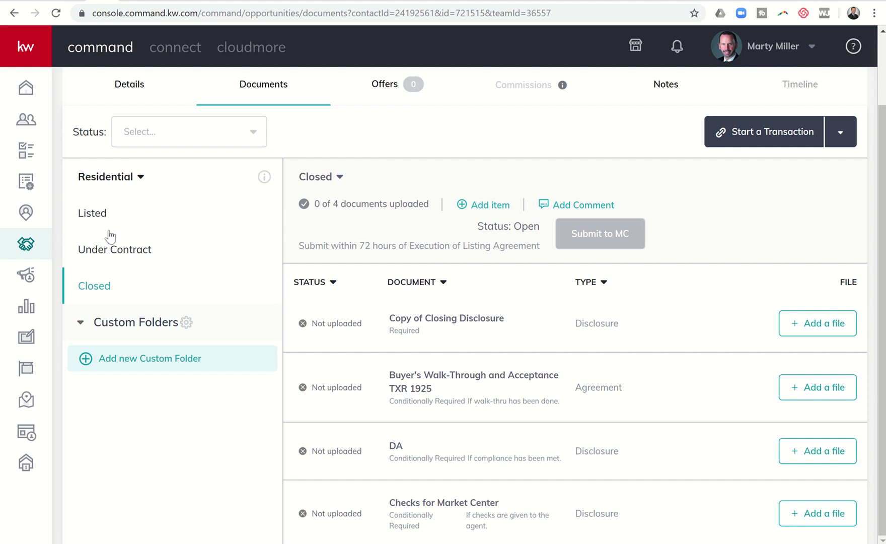
{"action": "left_click", "coordinate": [93, 215]}
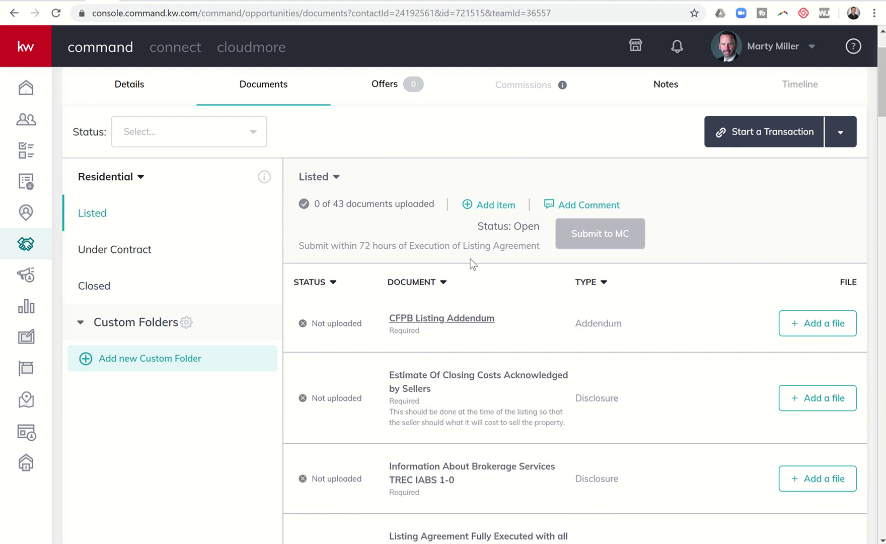
{"action": "left_click", "coordinate": [501, 207]}
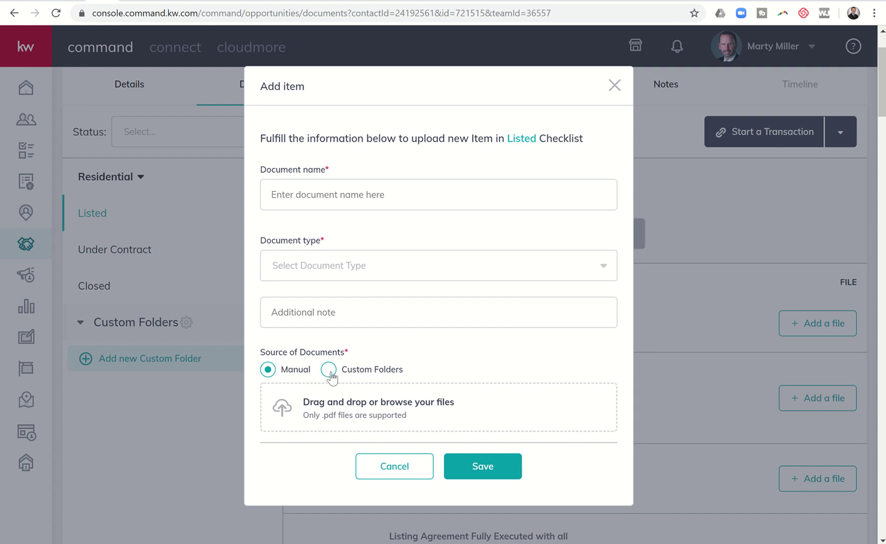
{"action": "scroll", "coordinate": [158, 271], "scroll_direction": "down", "scroll_amount": 1}
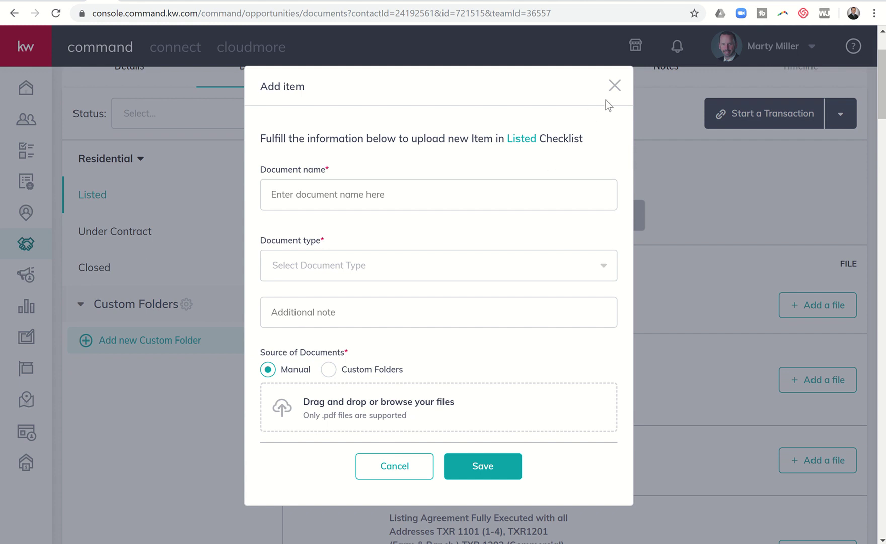
{"action": "left_click", "coordinate": [614, 85]}
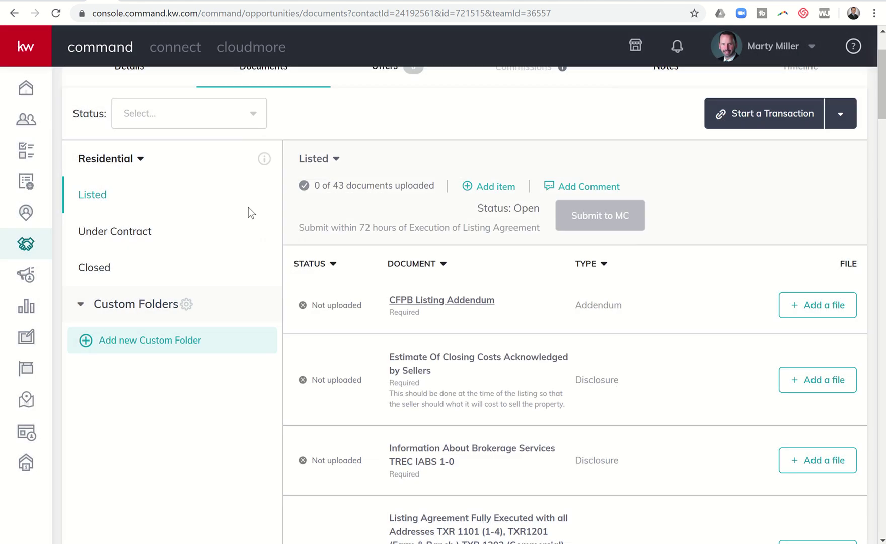
{"action": "left_click", "coordinate": [137, 343]}
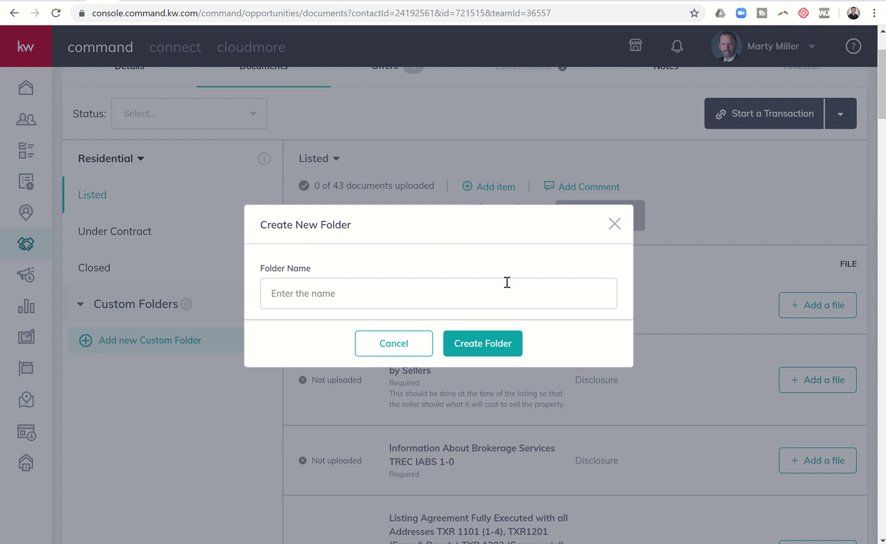
{"action": "left_click", "coordinate": [614, 223]}
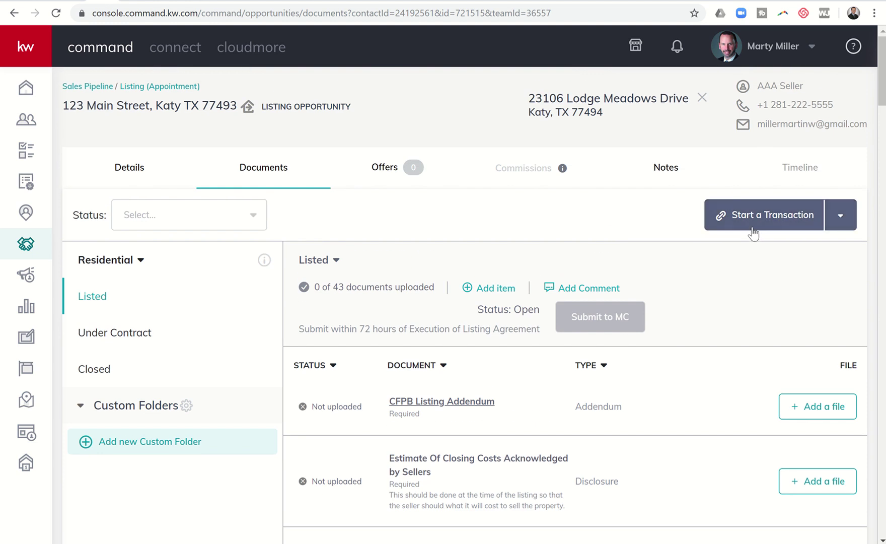
Start a DocuSign transaction for the listing from the Start a Transaction menu
{"action": "left_click", "coordinate": [838, 229]}
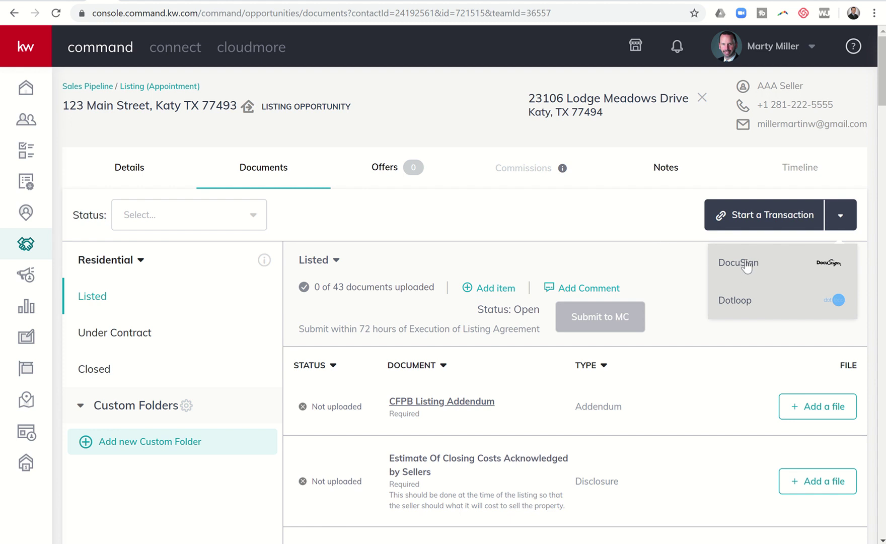
{"action": "left_click", "coordinate": [747, 267]}
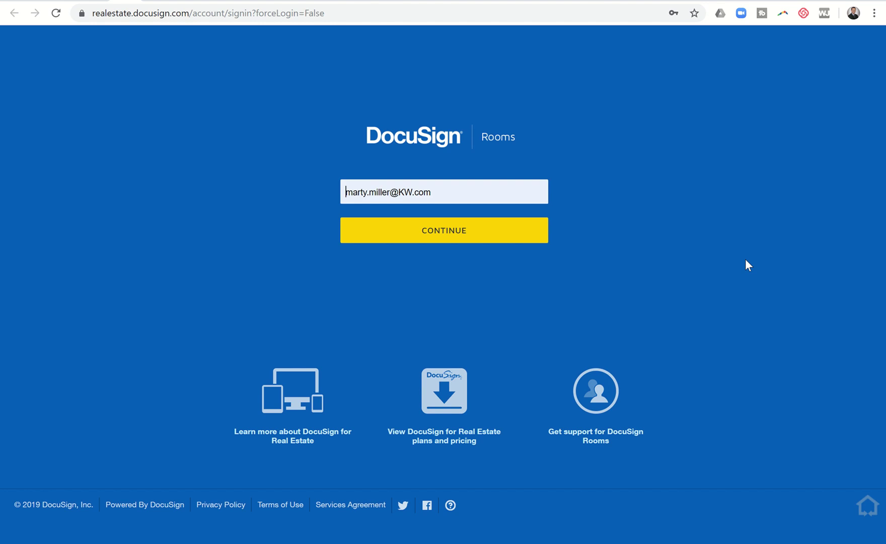
Sign in to DocuSign Rooms to create the 123 Main Street room, then return to Command's Listed checklist
{"action": "left_click", "coordinate": [441, 243]}
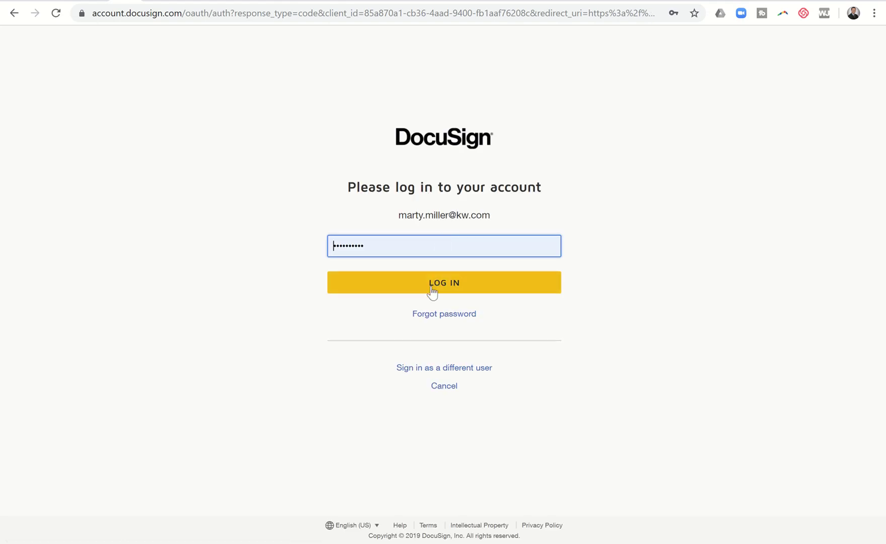
{"action": "left_click", "coordinate": [432, 289]}
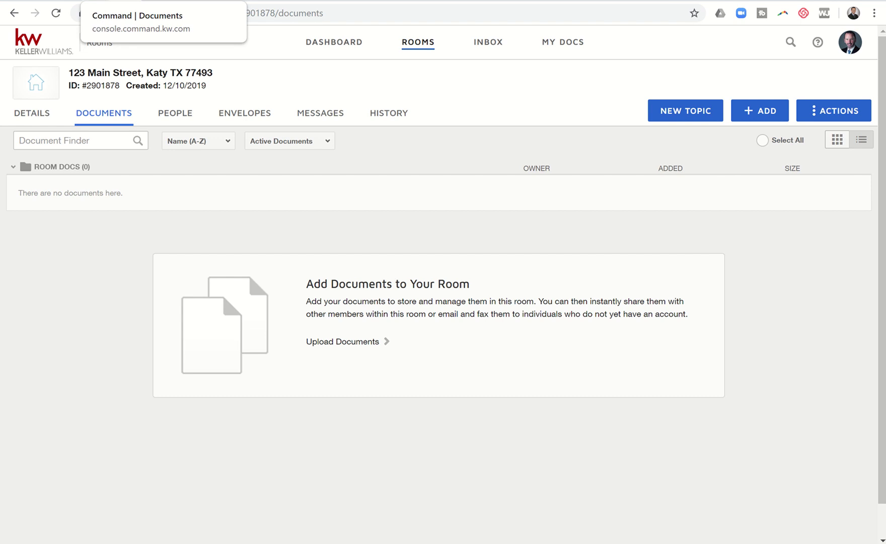
{"action": "left_click", "coordinate": [136, 1]}
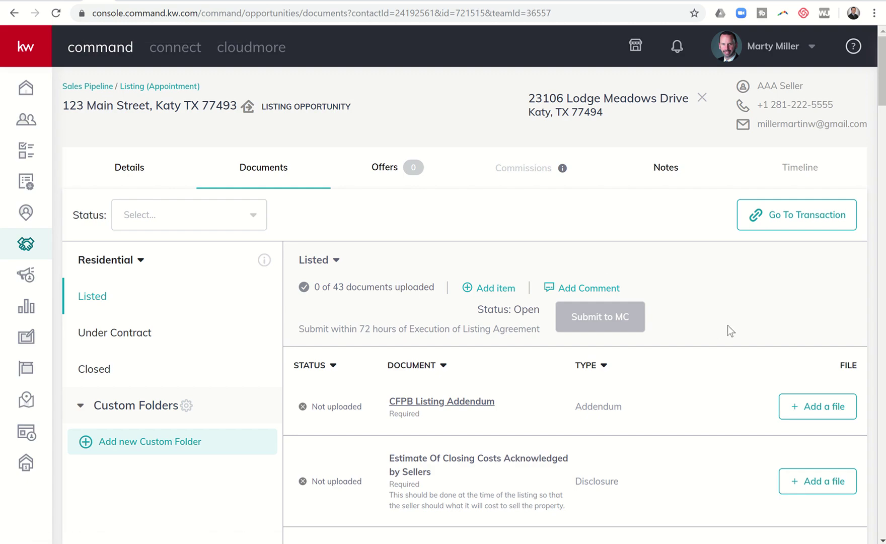
{"action": "scroll", "coordinate": [725, 300], "scroll_direction": "down", "scroll_amount": 2}
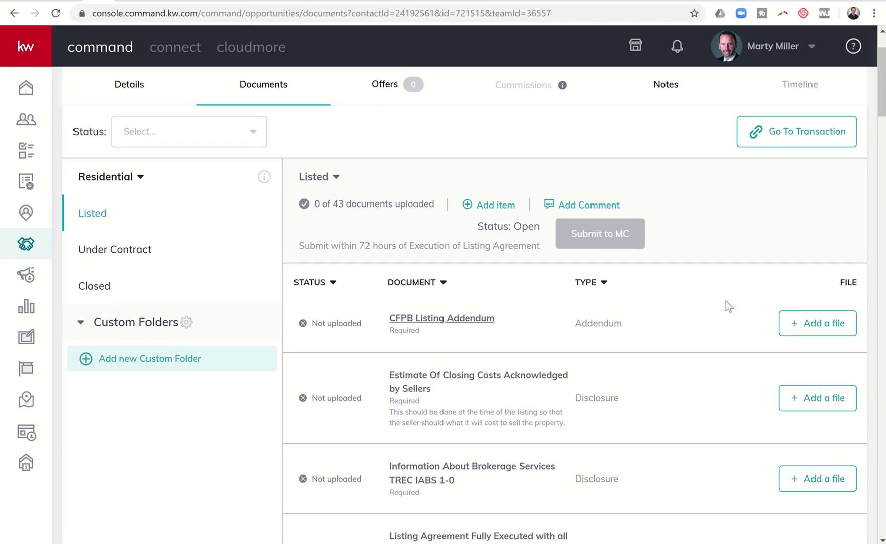
{"action": "left_click", "coordinate": [817, 331]}
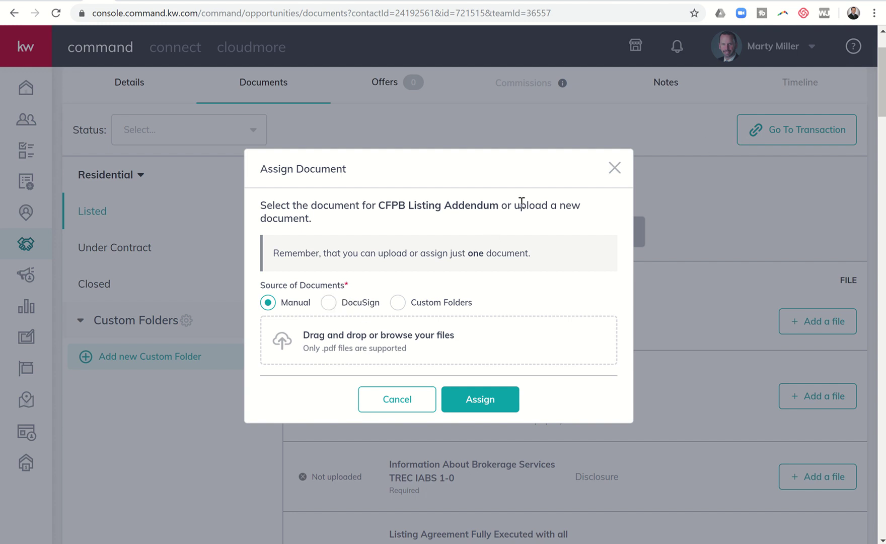
{"action": "left_click", "coordinate": [328, 302]}
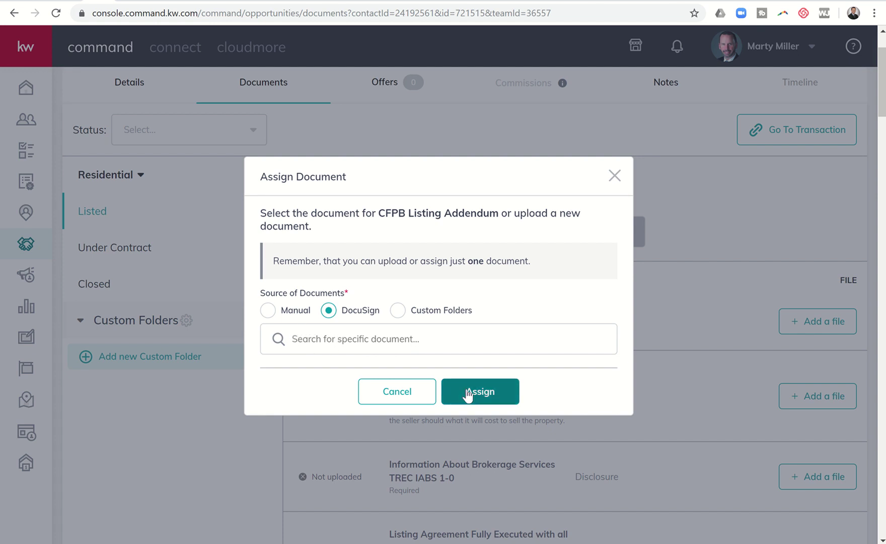
{"action": "left_click", "coordinate": [614, 175]}
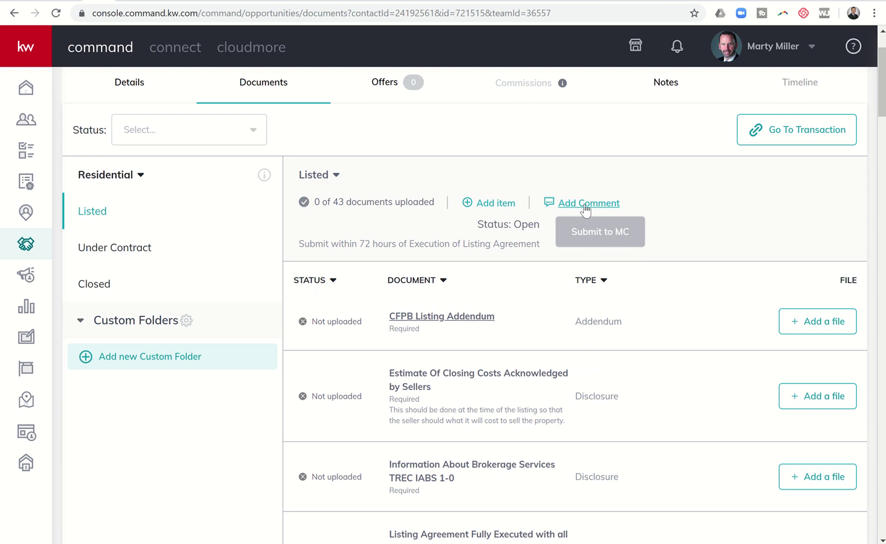
{"action": "left_click", "coordinate": [585, 204]}
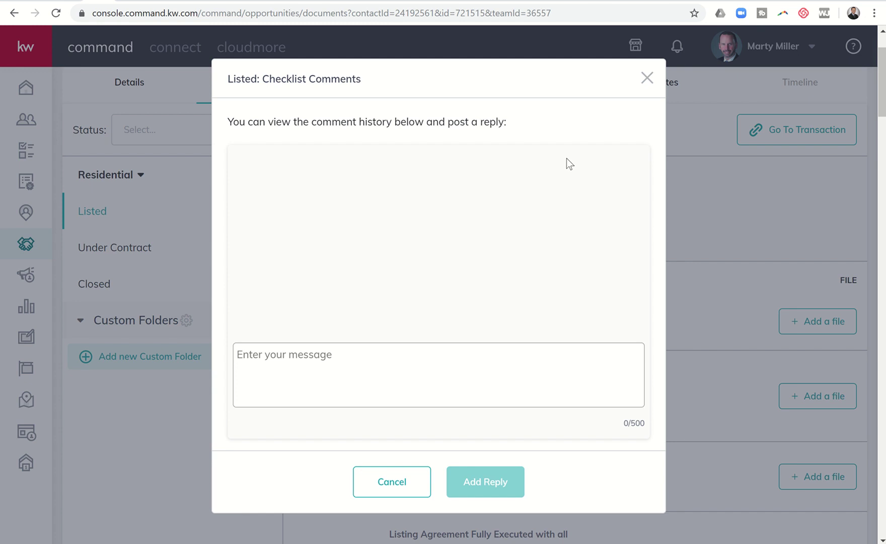
{"action": "left_click", "coordinate": [647, 78]}
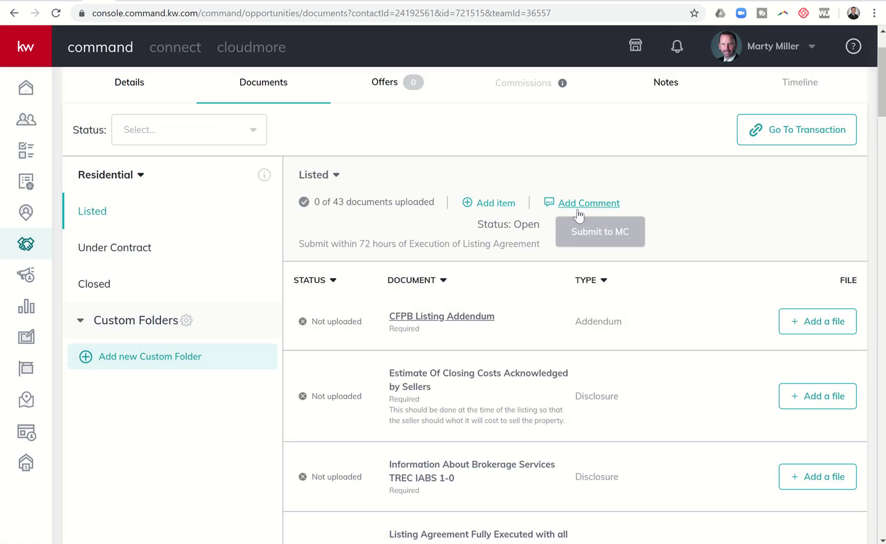